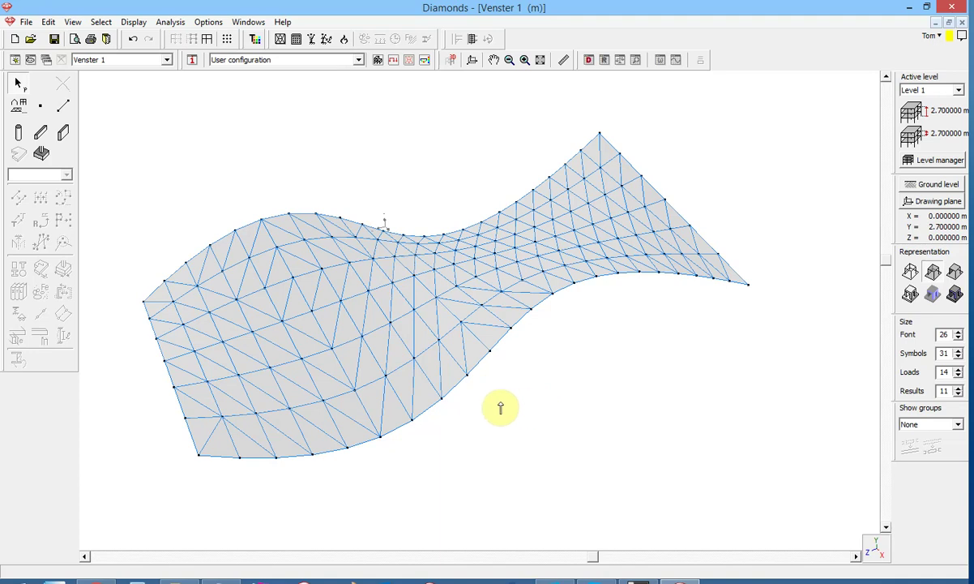
Step: Select one triangular slab of the existing surface, then clear the selection
scroll(420, 400, up, 2)
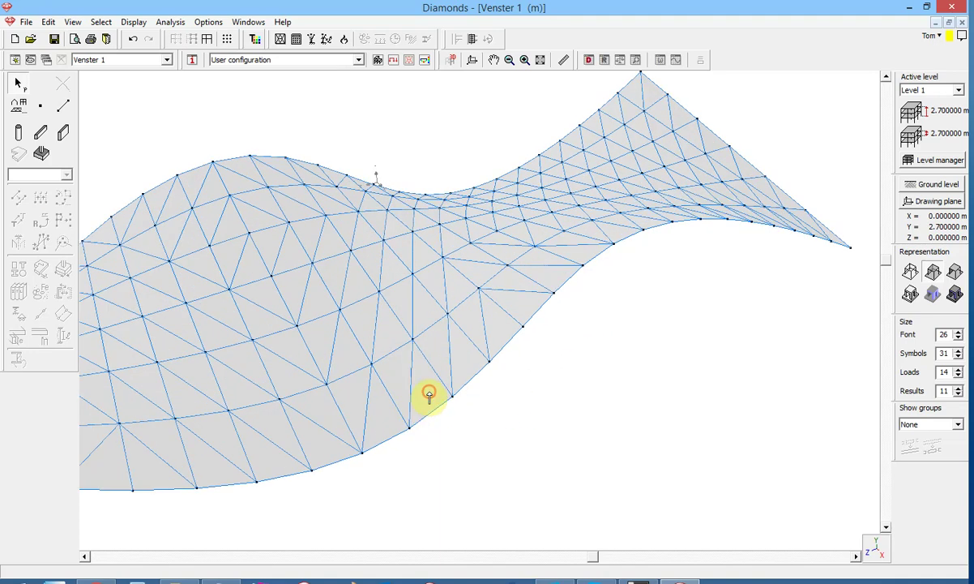
click(438, 387)
scroll(438, 388, down, 3)
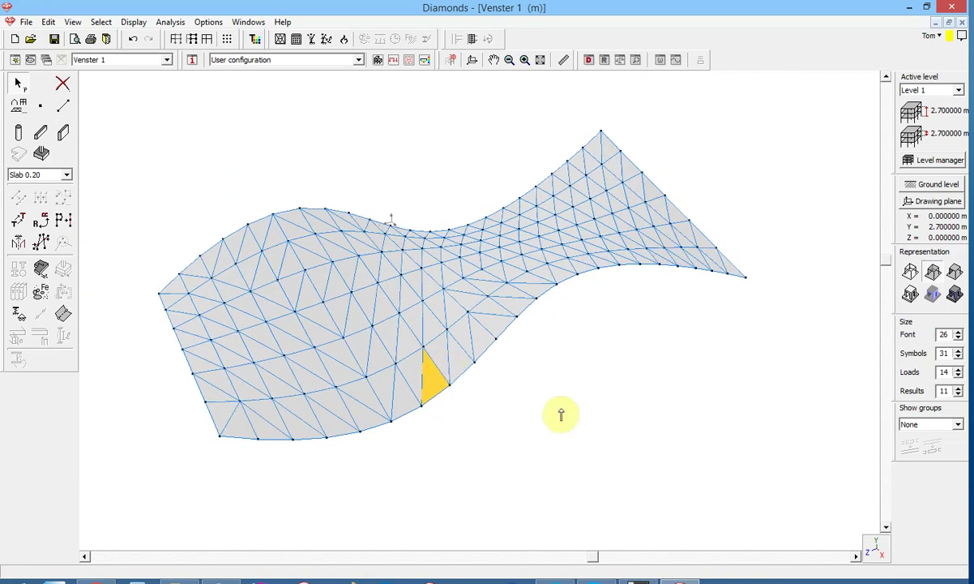
click(561, 414)
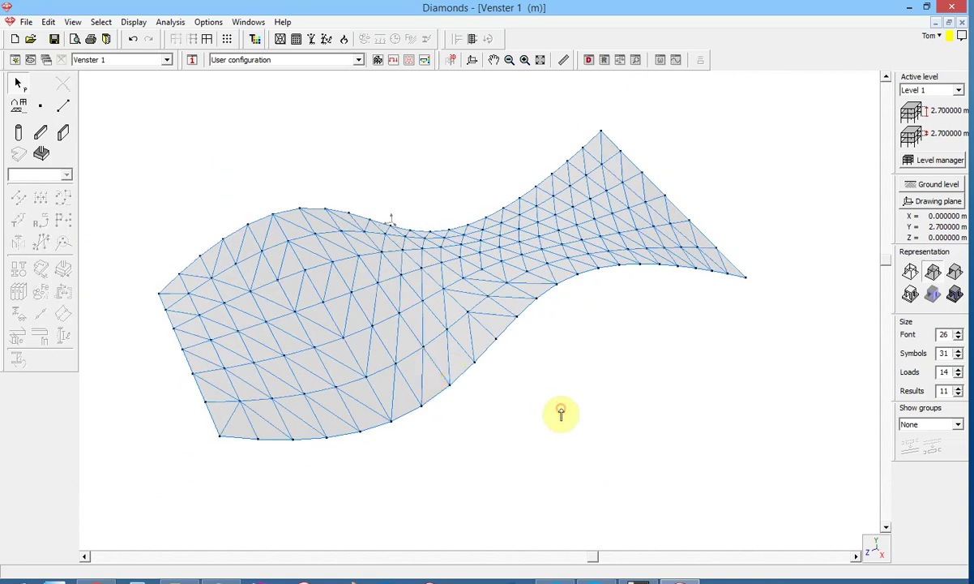
Step: Return to Rhino, select both wavy curves and start the Loft command
mouse_move(657, 581)
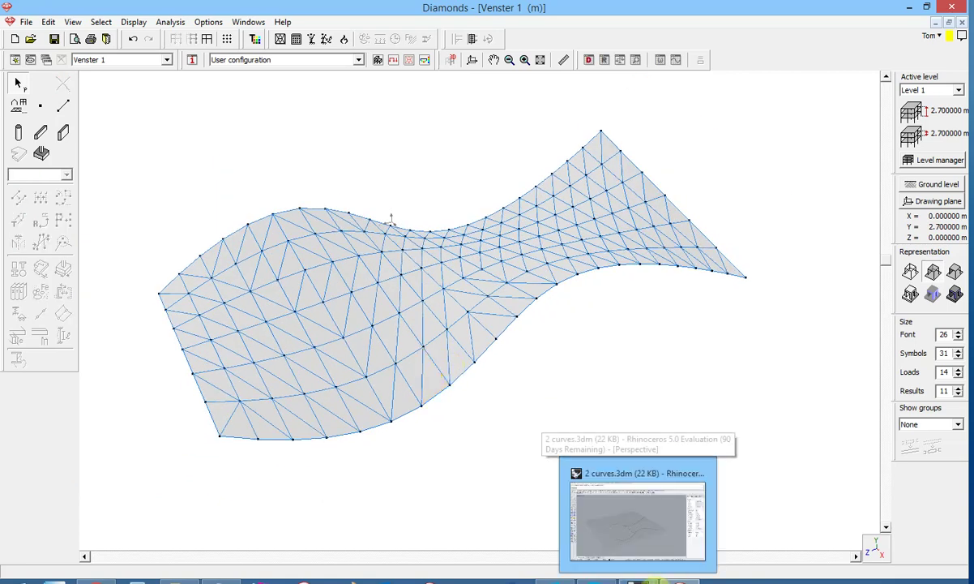
click(638, 519)
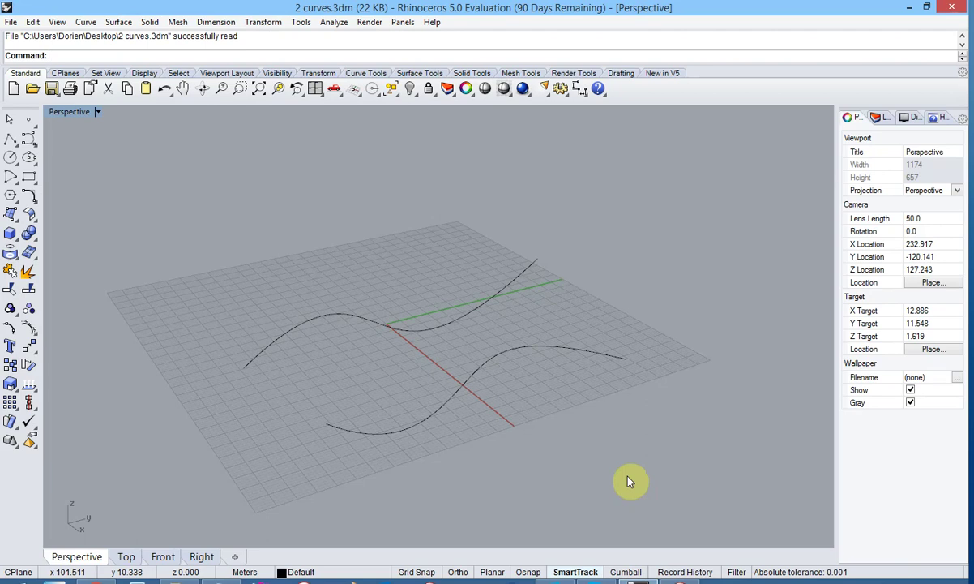
drag(518, 418, 352, 295)
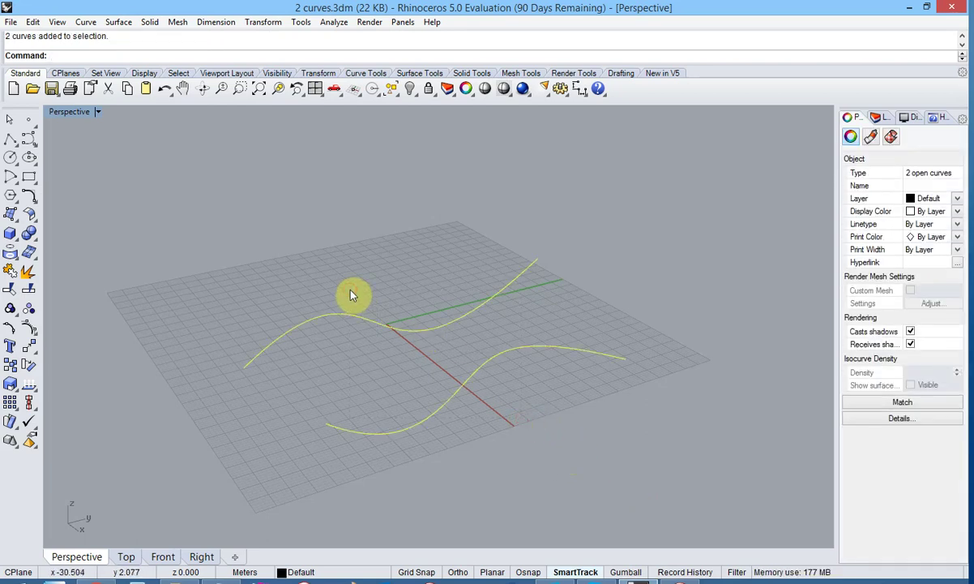
text(loft)
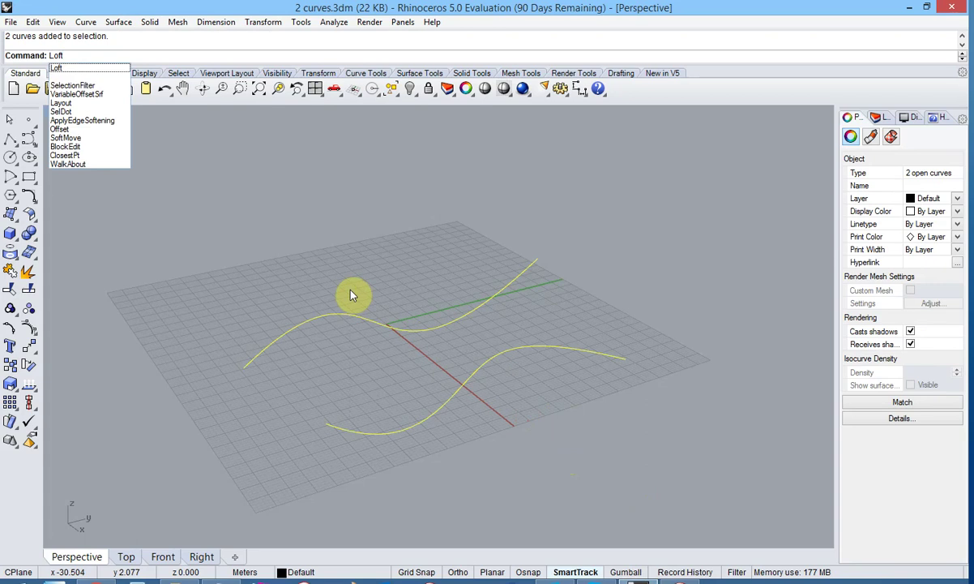
click(79, 66)
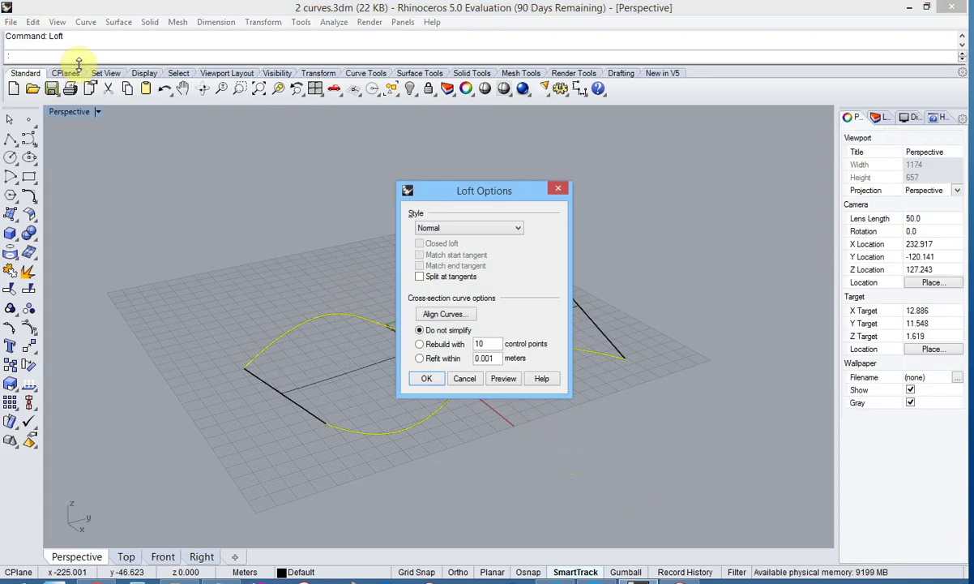
Step: Accept the loft in Normal style and view the surface shaded from a rotated angle
click(424, 378)
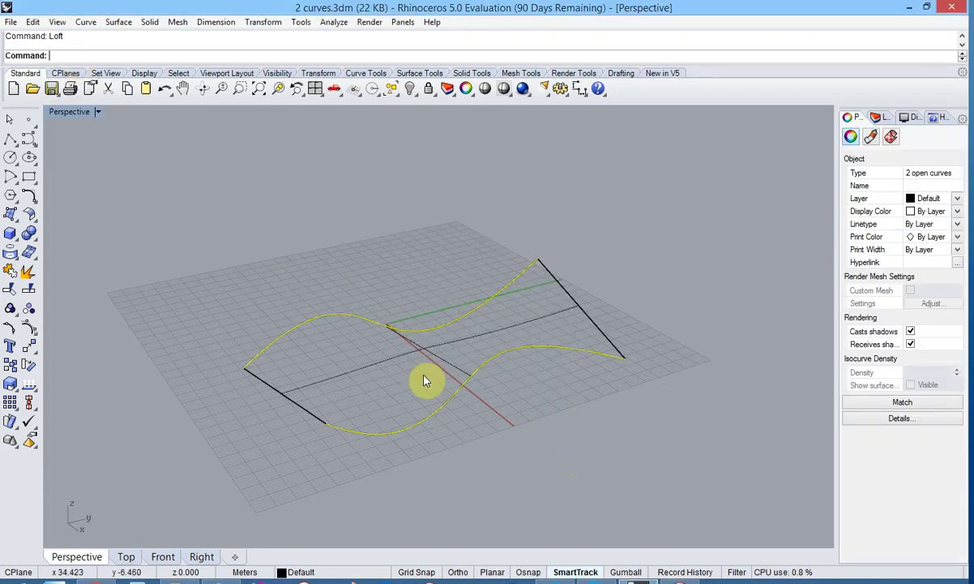
click(502, 91)
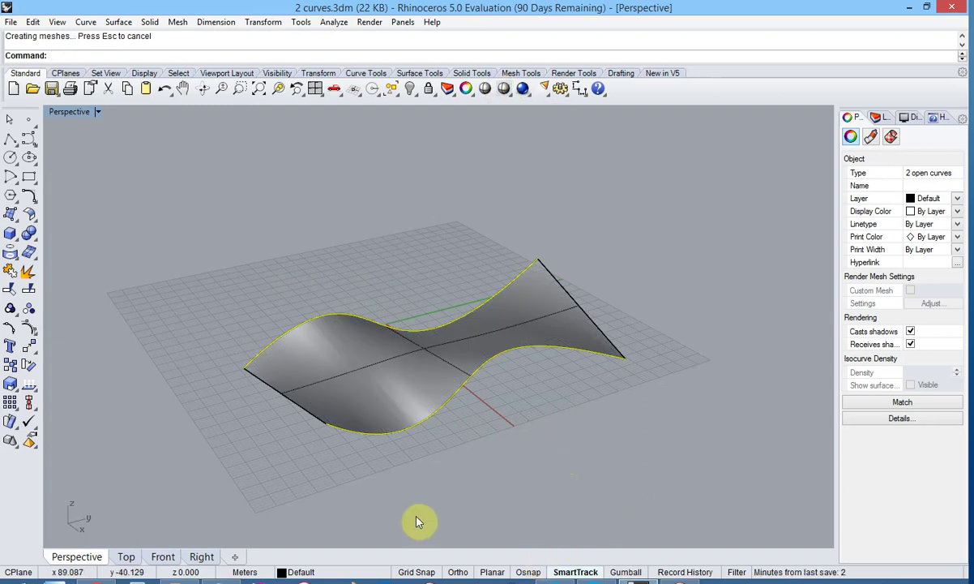
right_drag(418, 519, 463, 513)
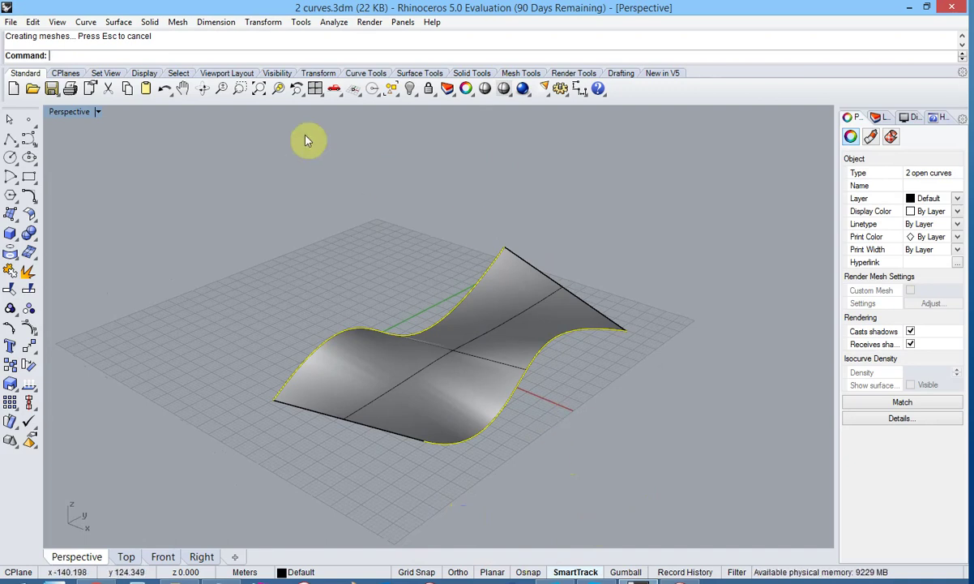
Step: Mesh the lofted surface with aspect ratio 2.0, edge lengths 5.0–20.0 and edge-to-surface distance 15.0
click(178, 23)
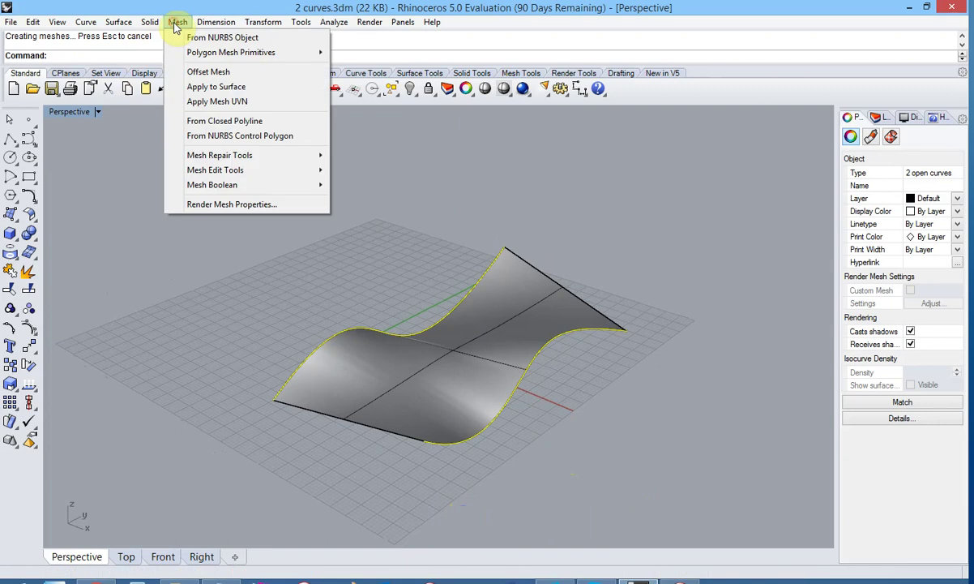
click(244, 38)
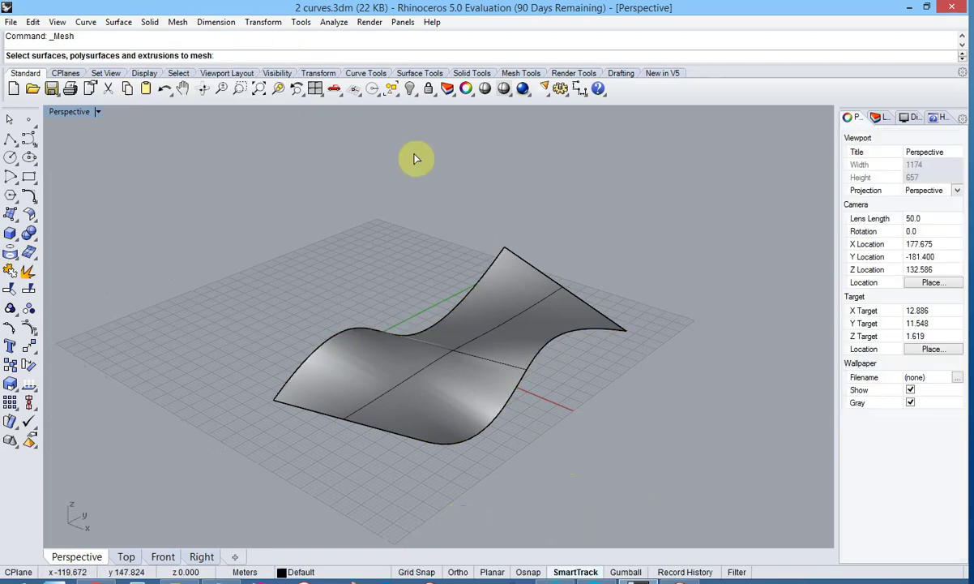
click(402, 364)
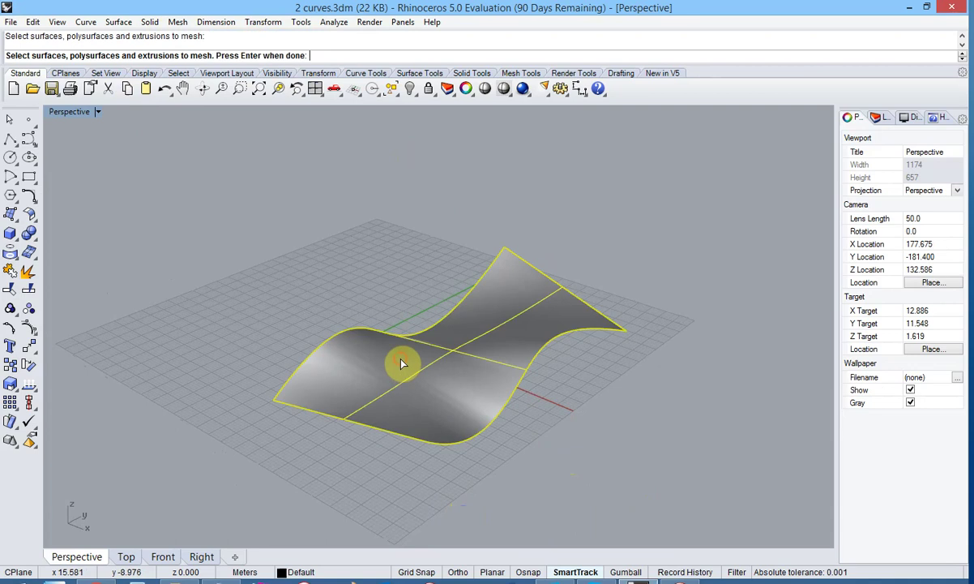
key(Return)
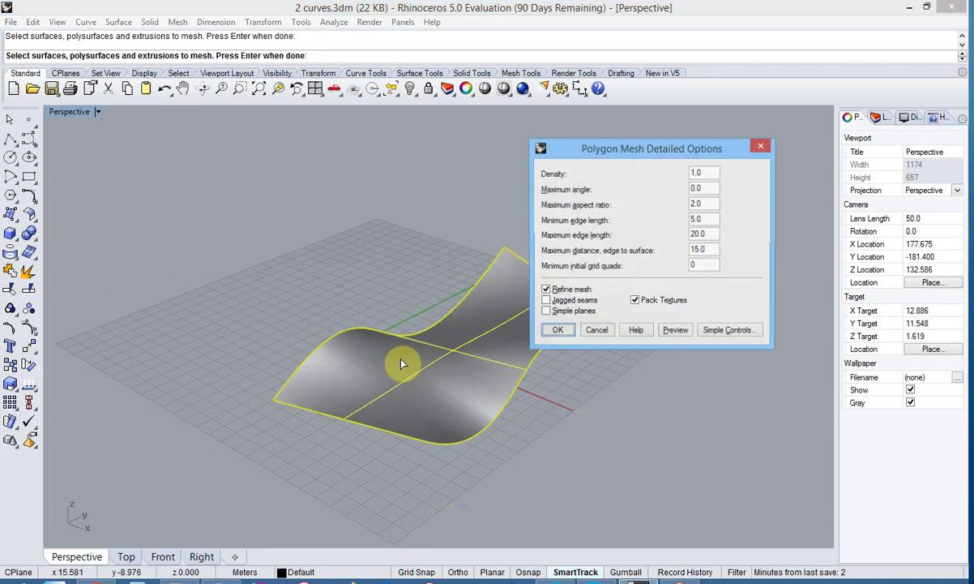
click(671, 331)
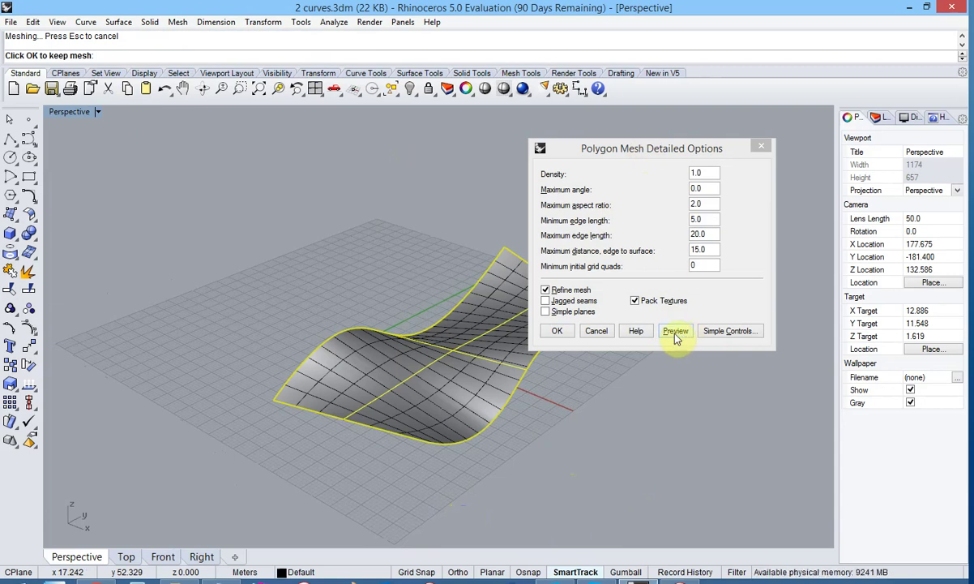
click(561, 330)
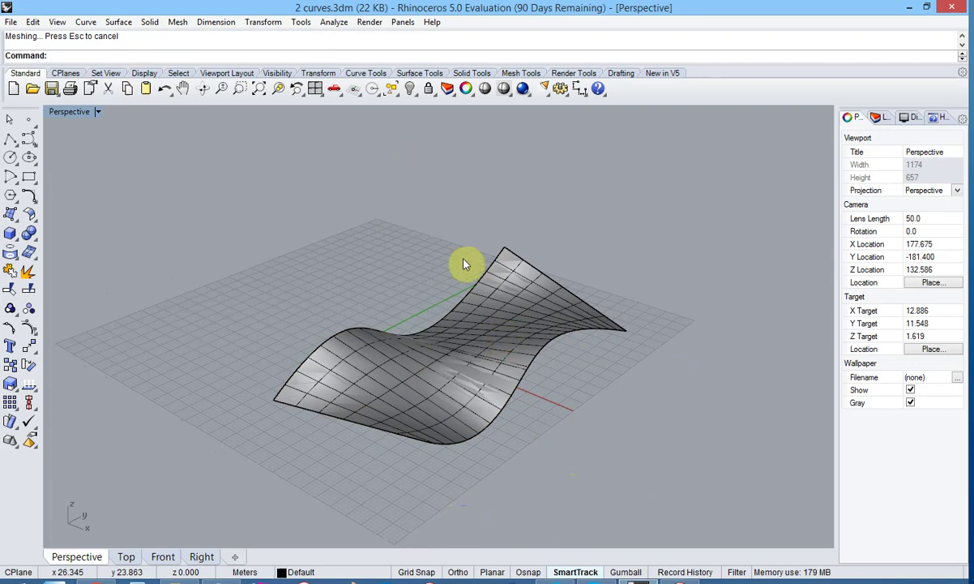
Step: Triangulate the mesh's 132 non-planar quads, then select the mesh rather than the surface
click(180, 23)
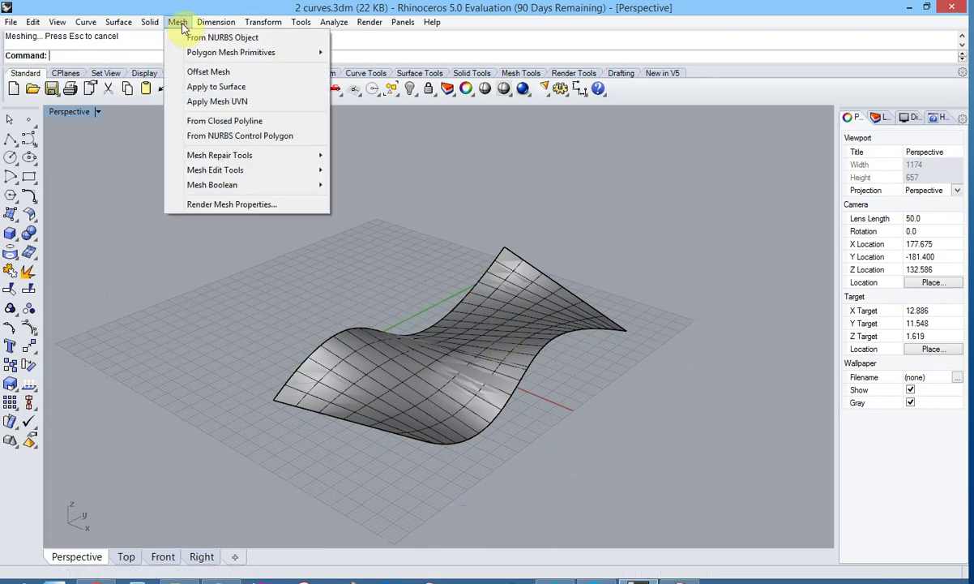
mouse_move(248, 171)
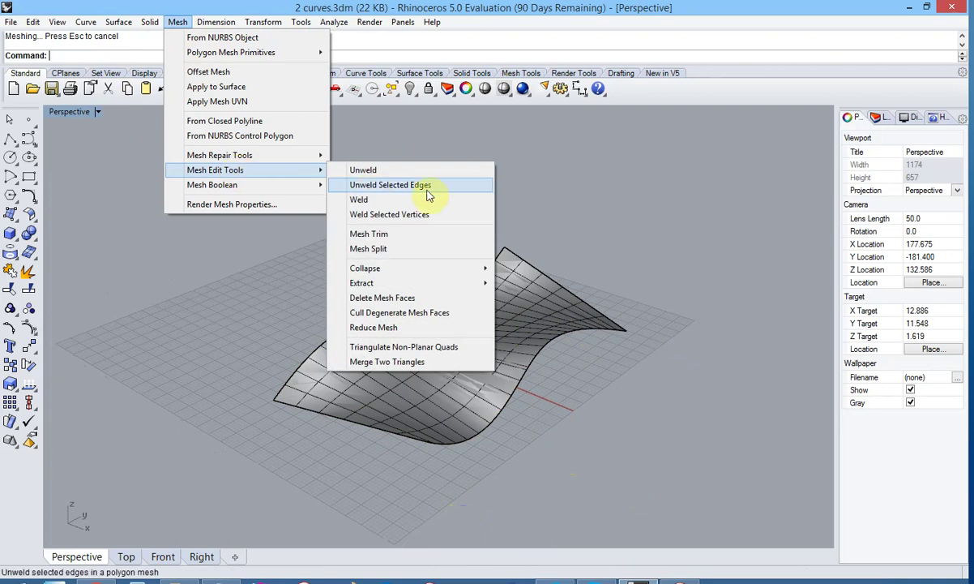
click(409, 348)
click(399, 384)
key(Return)
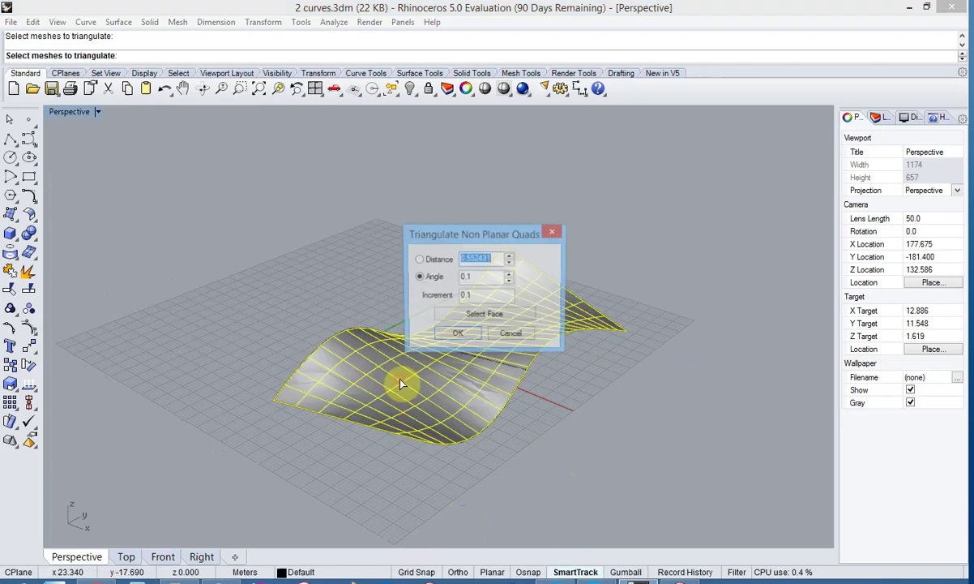
click(456, 337)
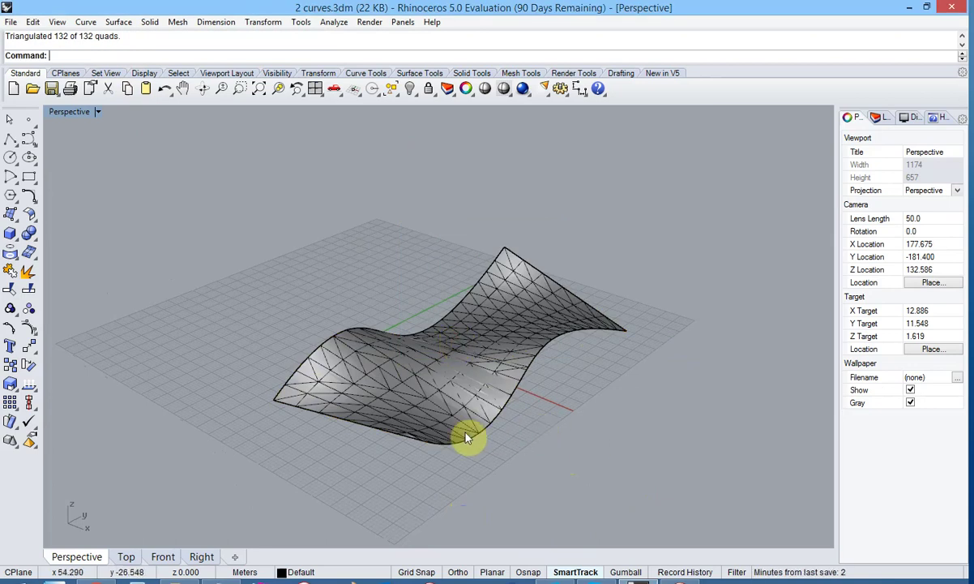
click(444, 423)
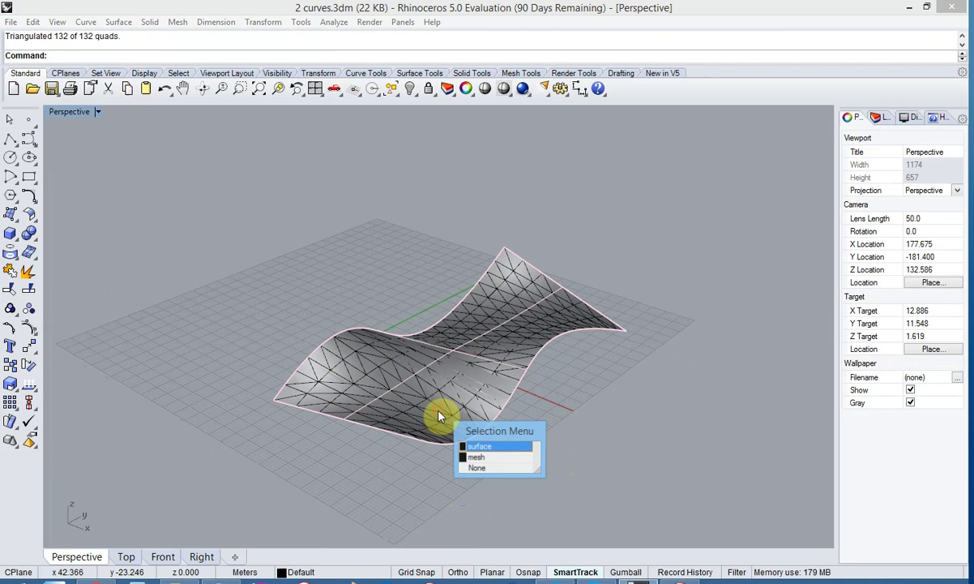
click(476, 458)
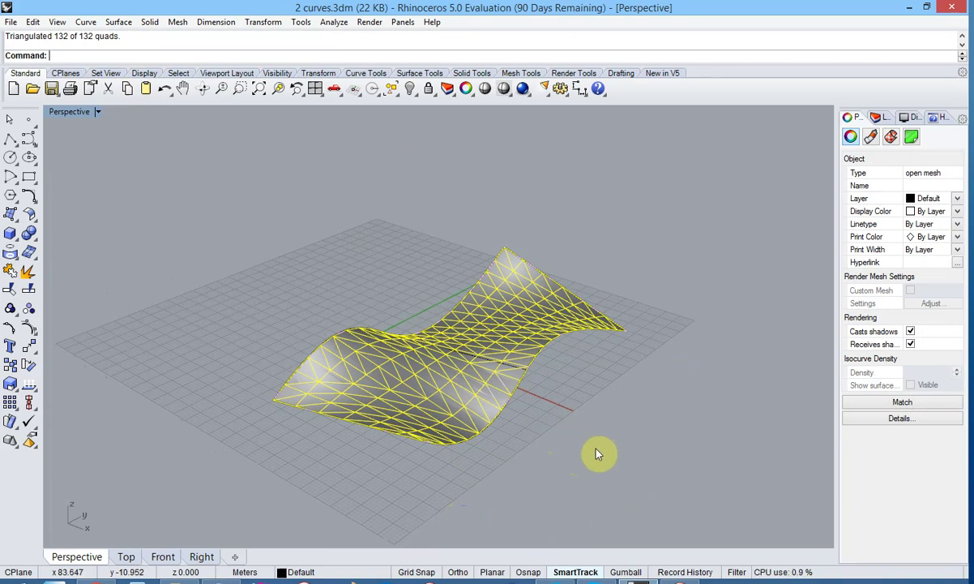
Step: Unweld the mesh vertices with the default angle tolerance of 0
text(U)
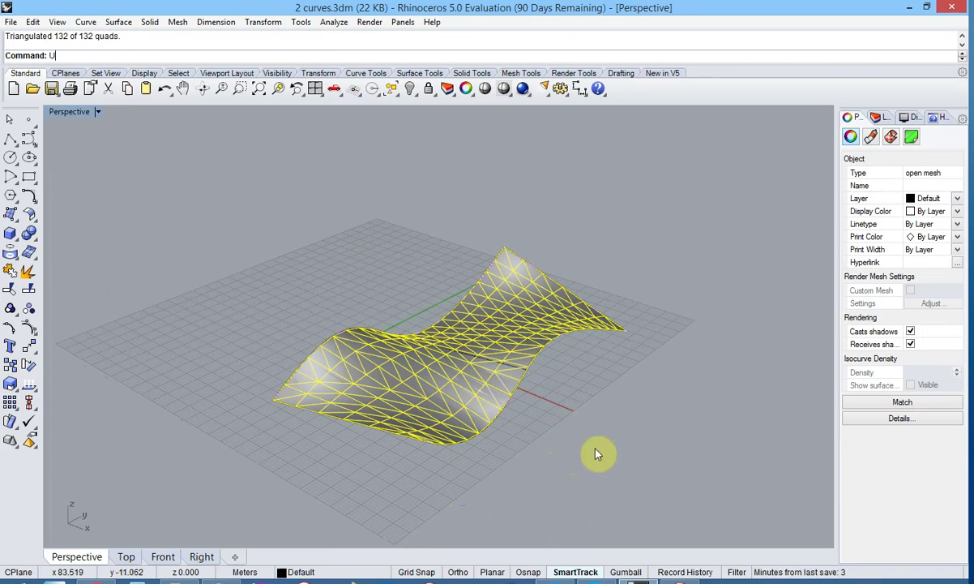
text(nweld)
key(Return)
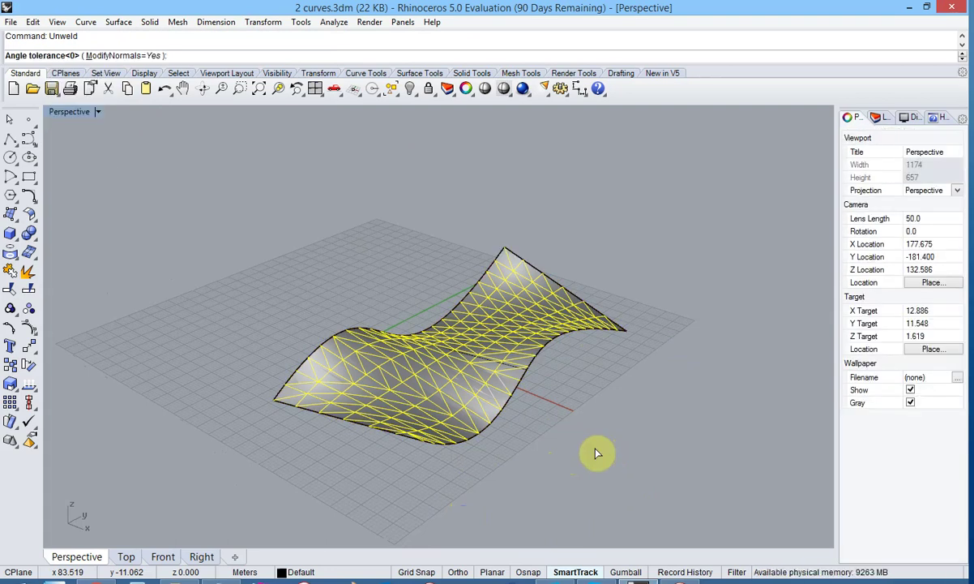
key(Return)
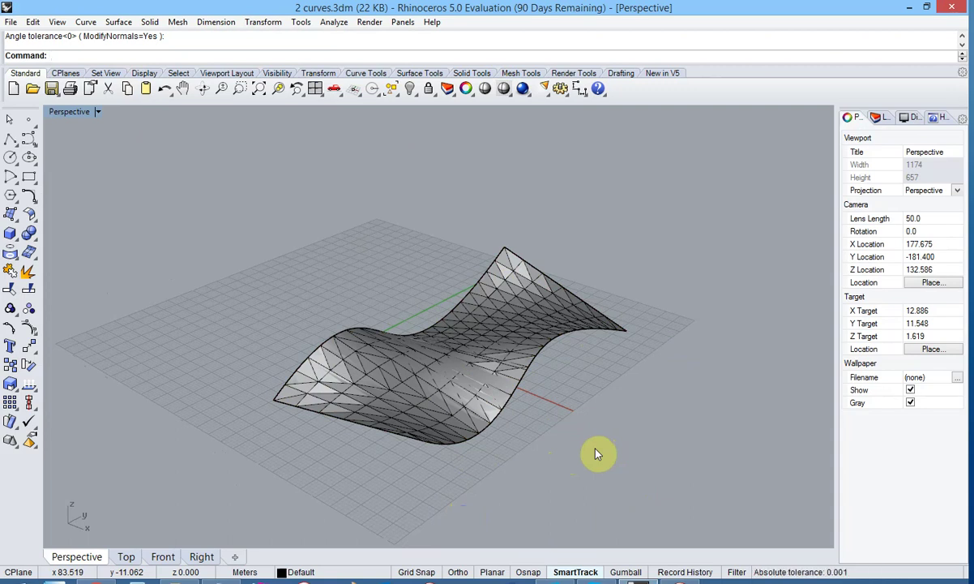
Step: Explode the mesh into 264 triangle meshes and select one to confirm it's an open mesh
text(Explode)
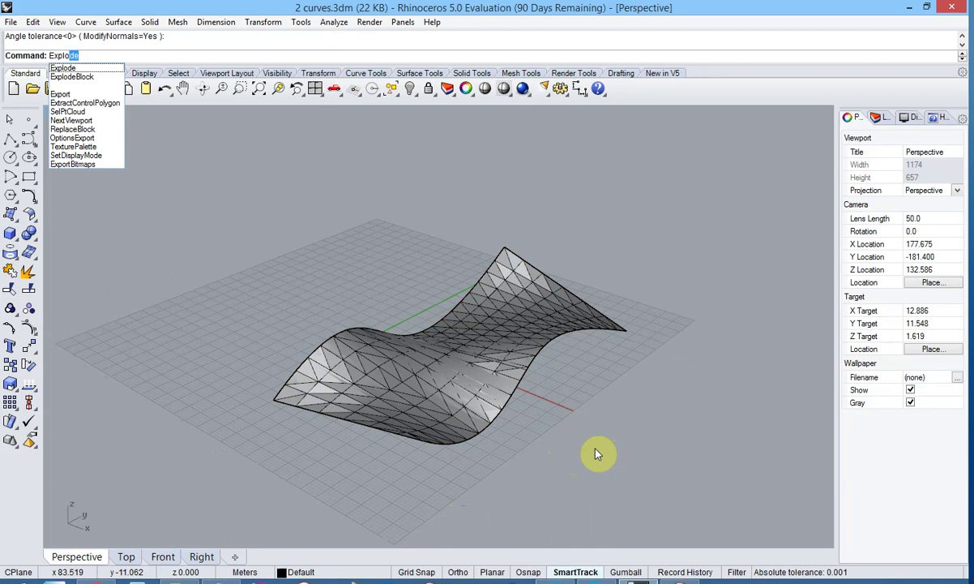
key(Return)
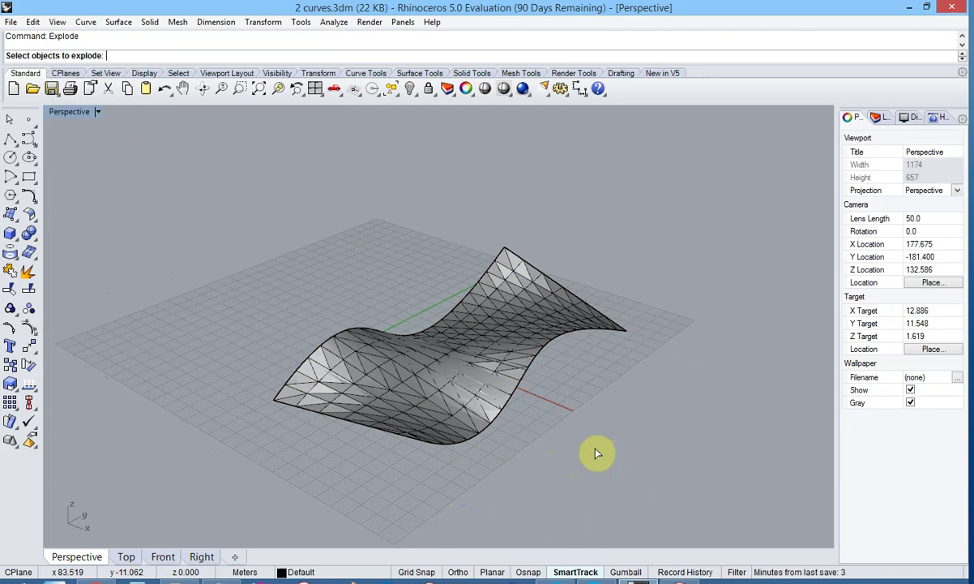
click(442, 411)
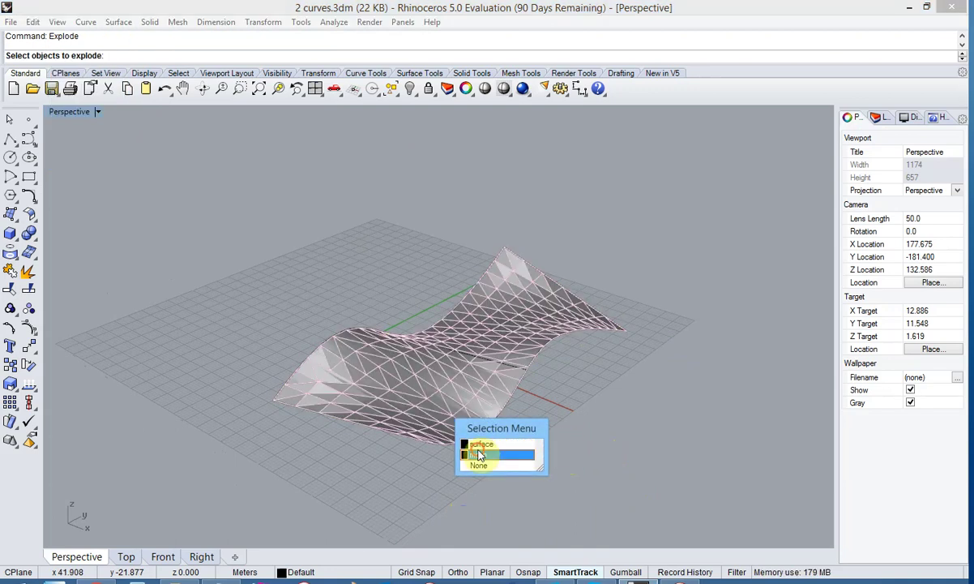
click(478, 455)
key(Return)
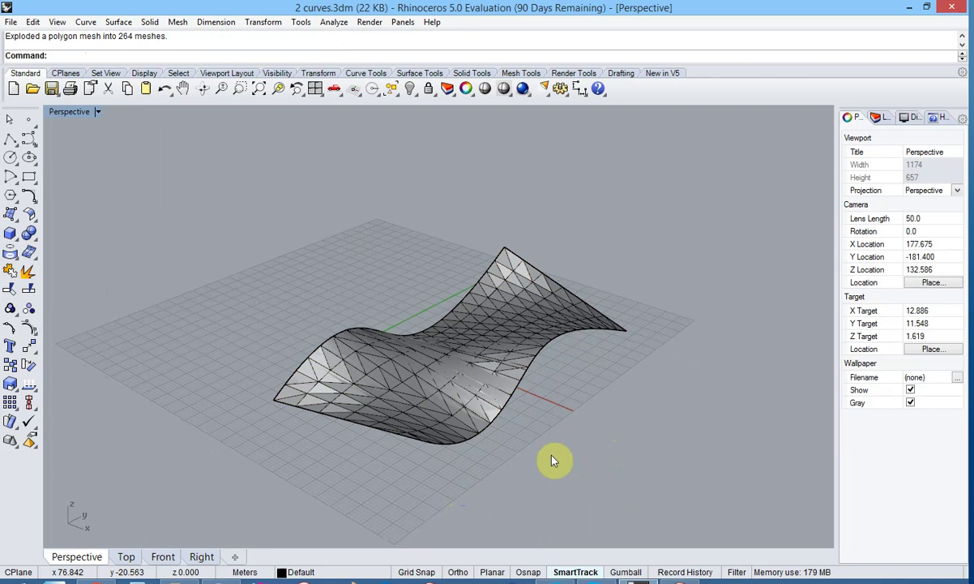
click(450, 411)
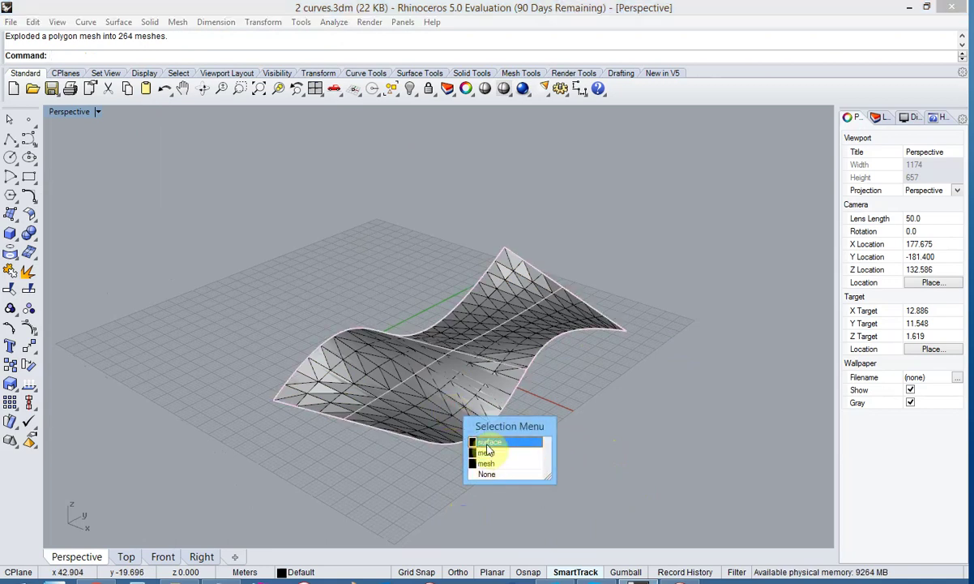
click(487, 453)
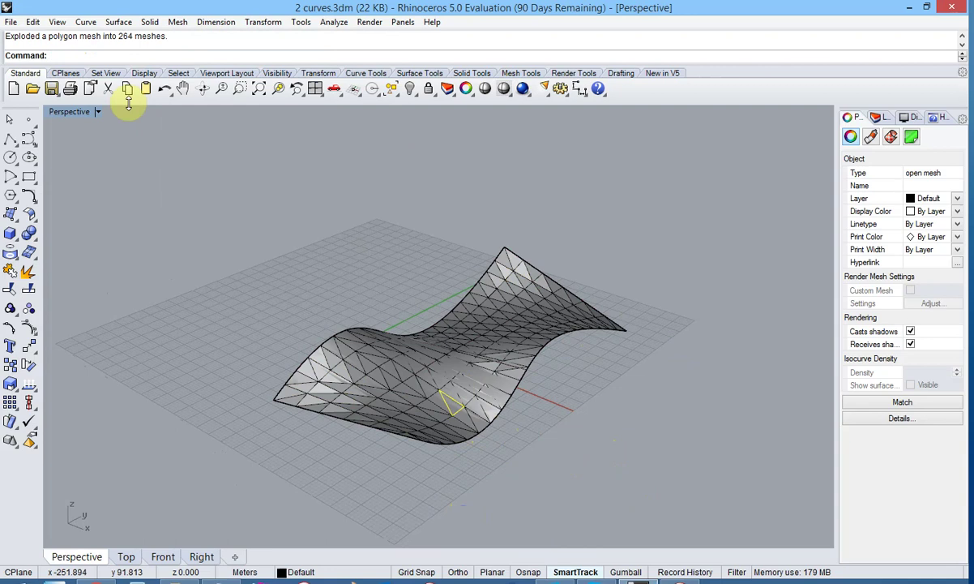
Step: Select all 264 polygon meshes and duplicate their borders with DupBorder
click(33, 23)
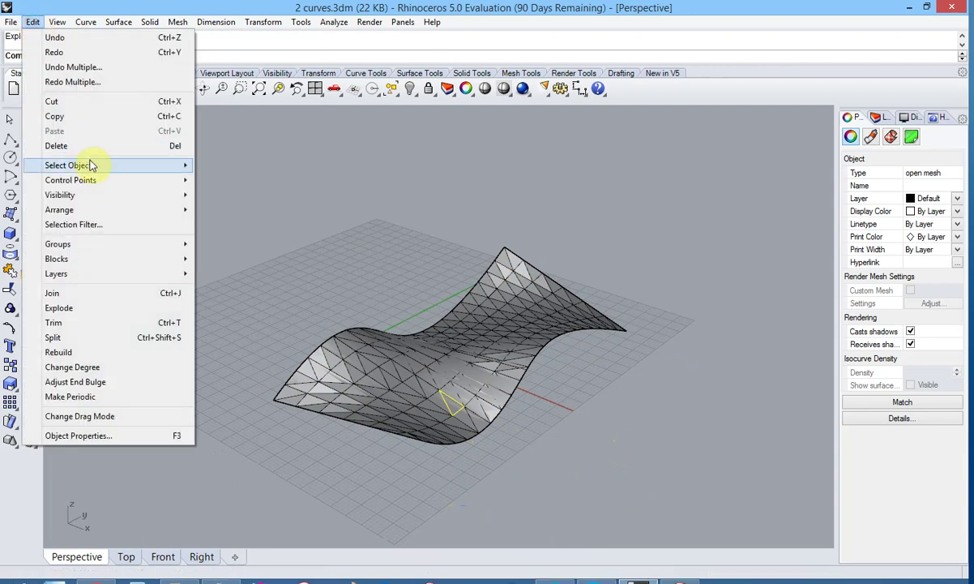
mouse_move(92, 165)
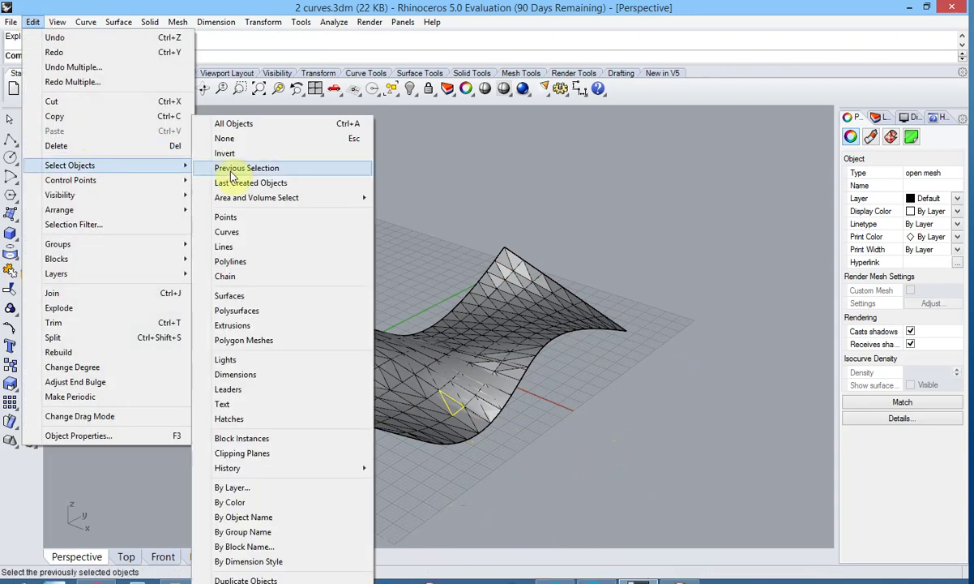
click(272, 340)
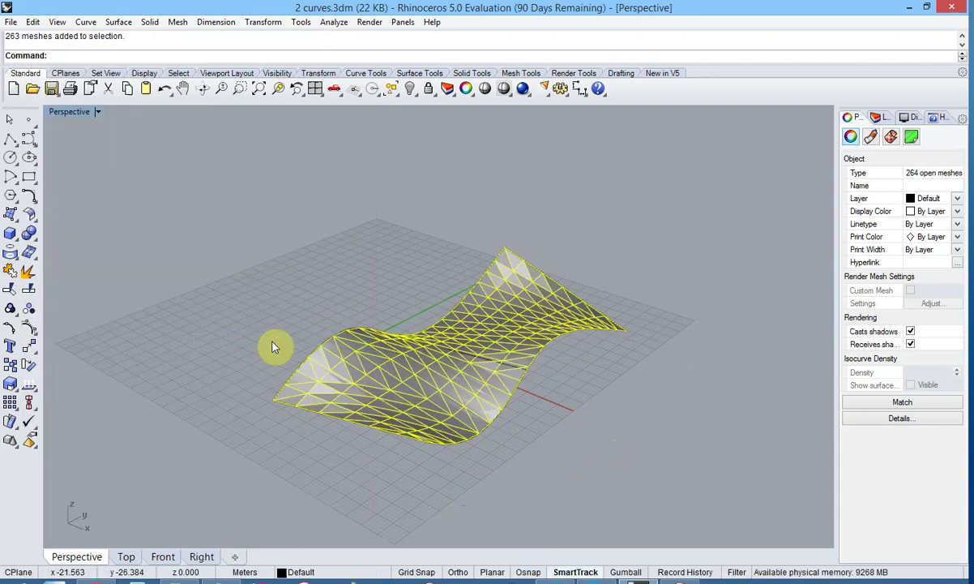
text(Du)
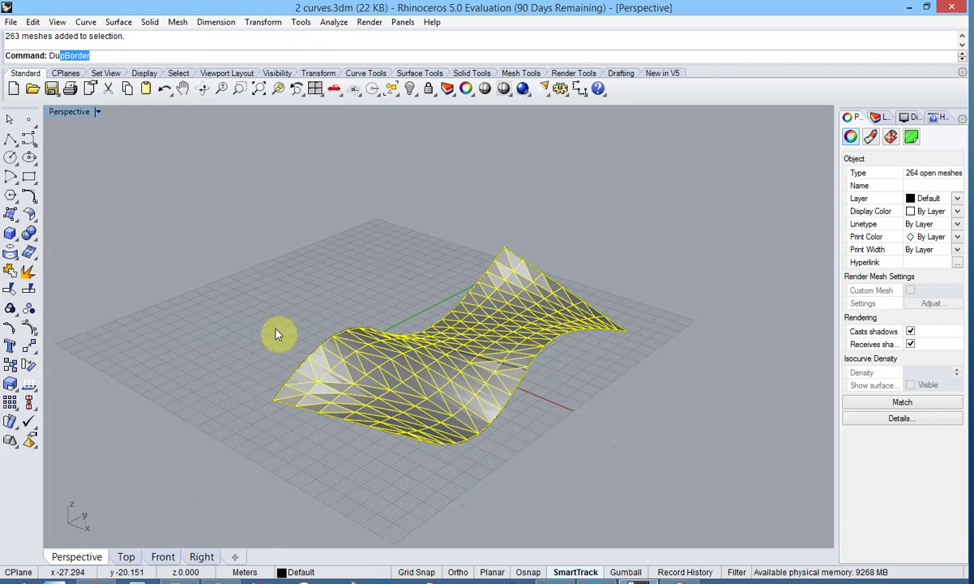
text(p)
key(Return)
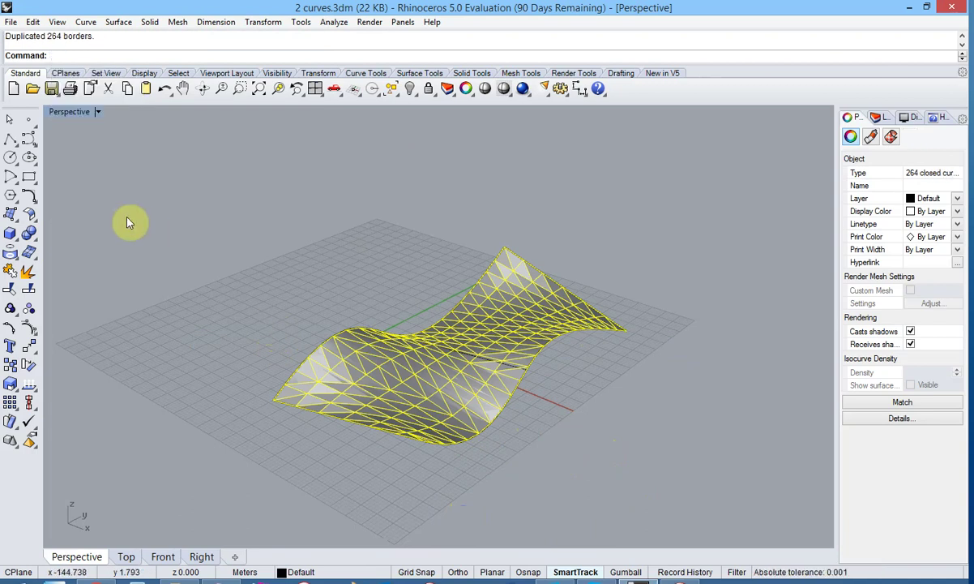
Step: Select all the resulting polylines via Edit > Select Objects
click(32, 22)
mouse_move(103, 171)
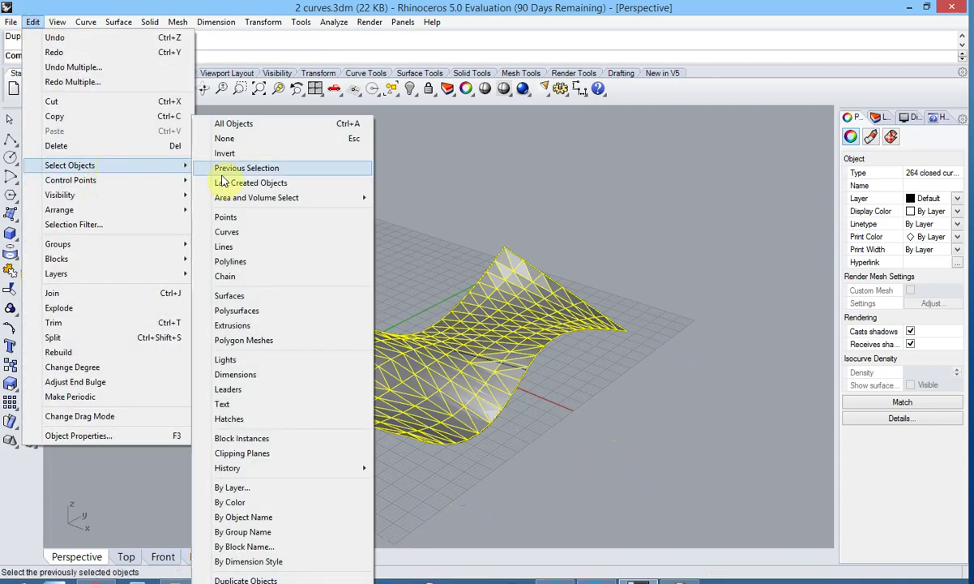
click(247, 258)
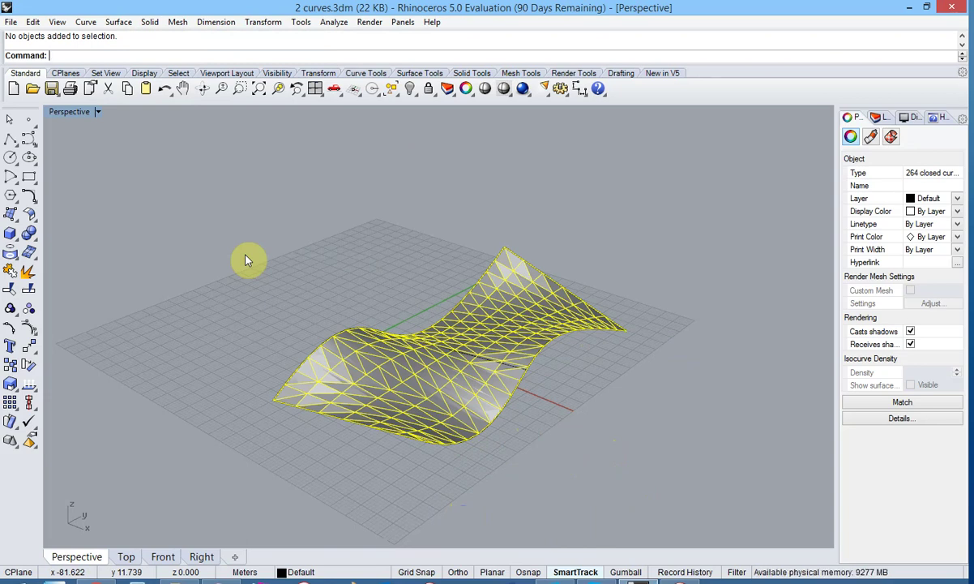
Step: Export the 264 selected border curves to the Desktop as 'export from Rhino.dxf' with the Default scheme
click(9, 23)
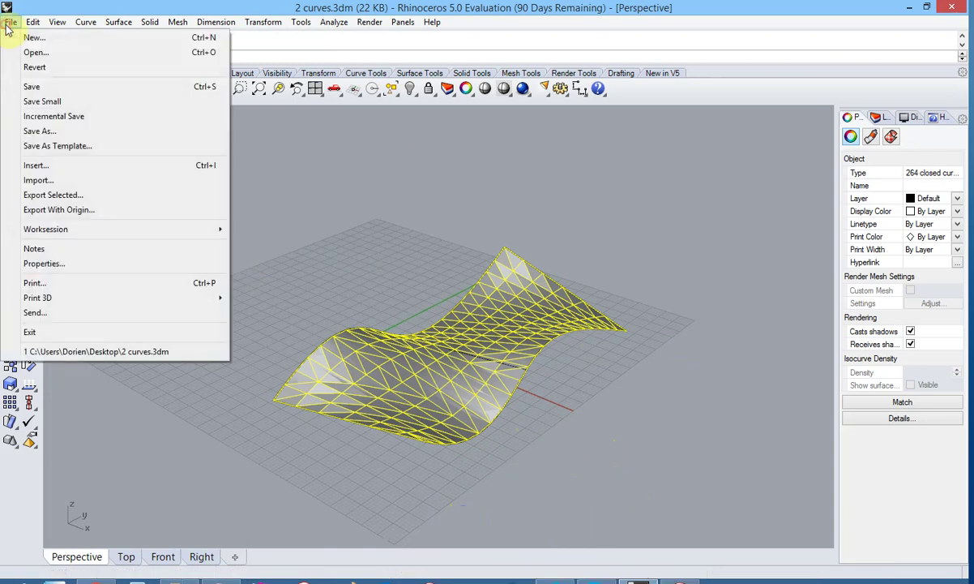
click(108, 195)
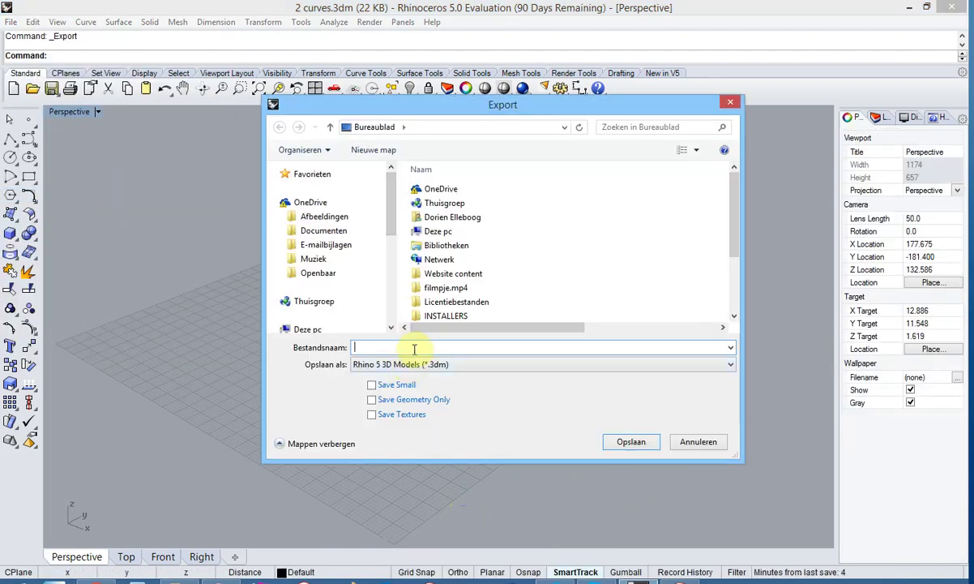
text(ex)
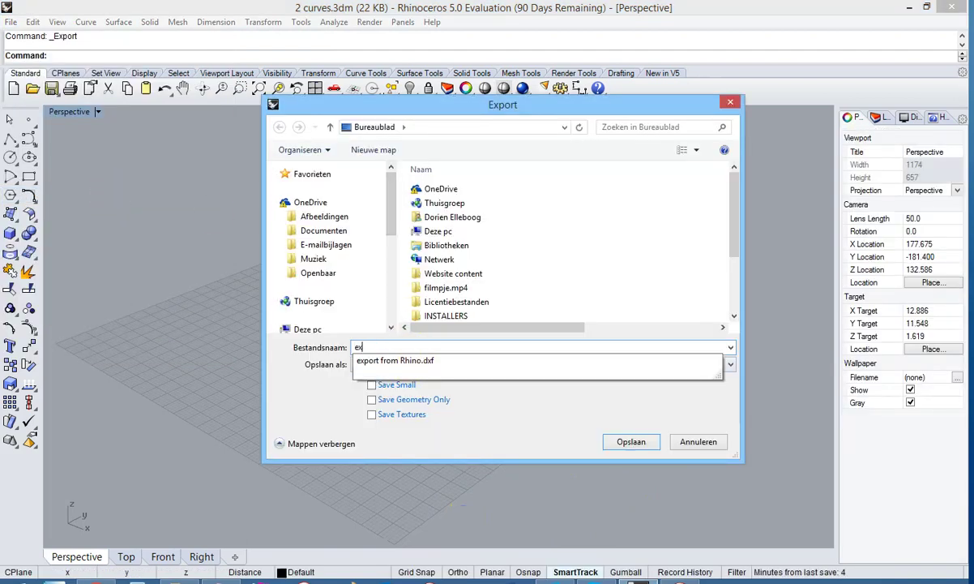
click(399, 361)
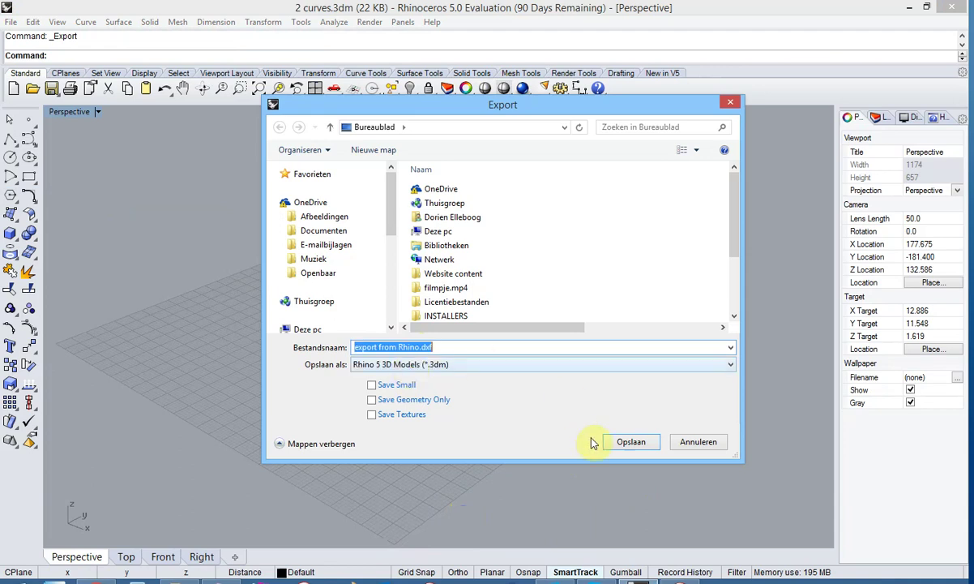
click(635, 442)
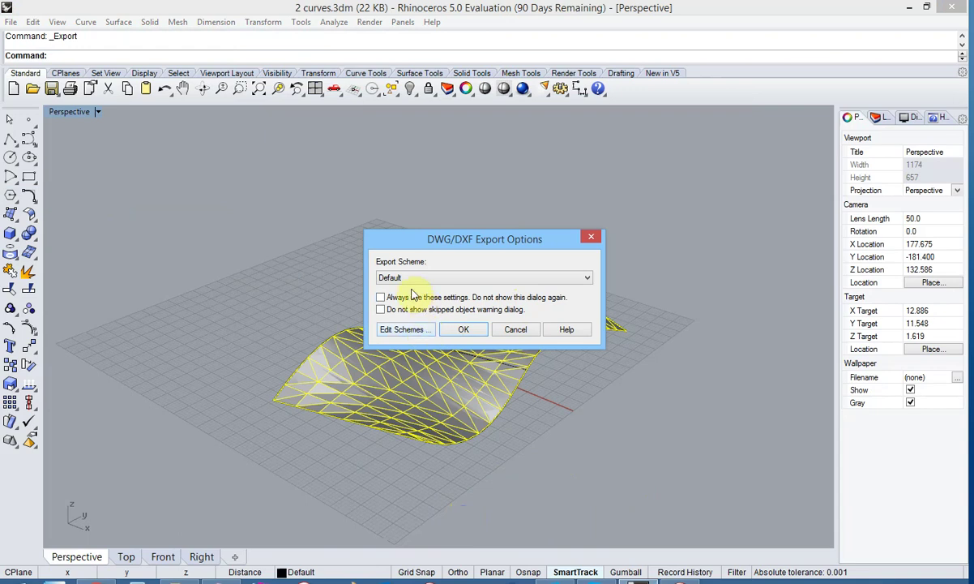
click(413, 277)
click(419, 291)
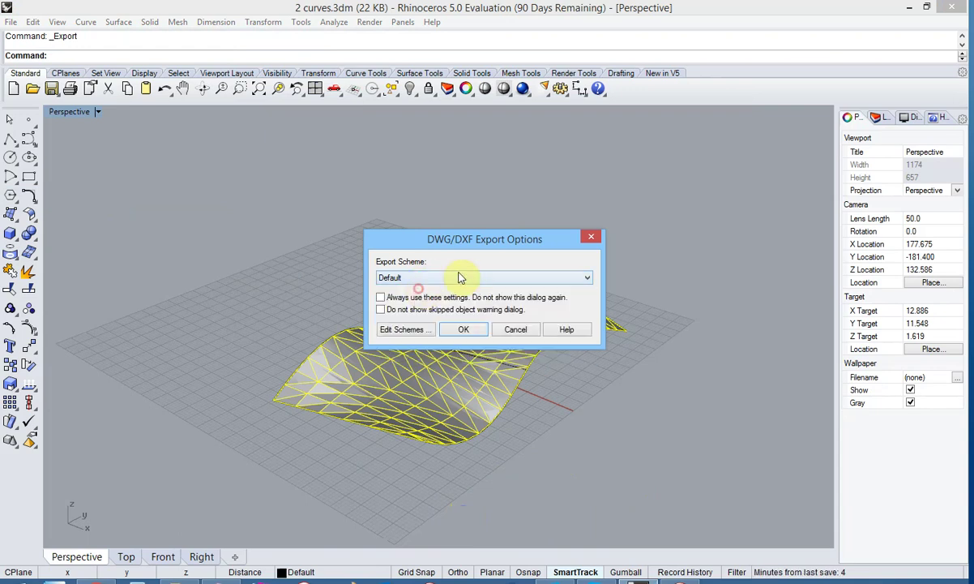
click(464, 331)
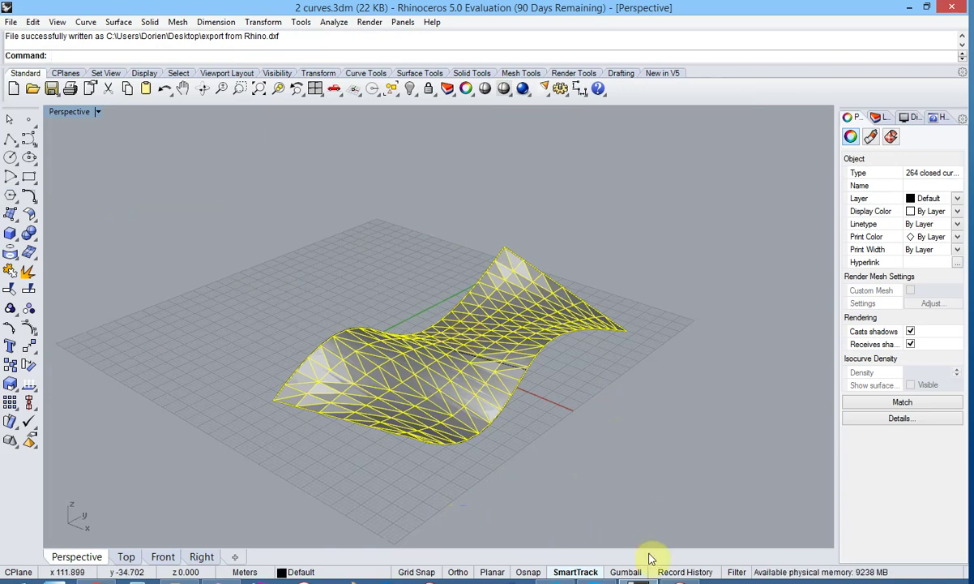
Step: Switch to Diamonds and start a new project without saving the current one
mouse_move(680, 580)
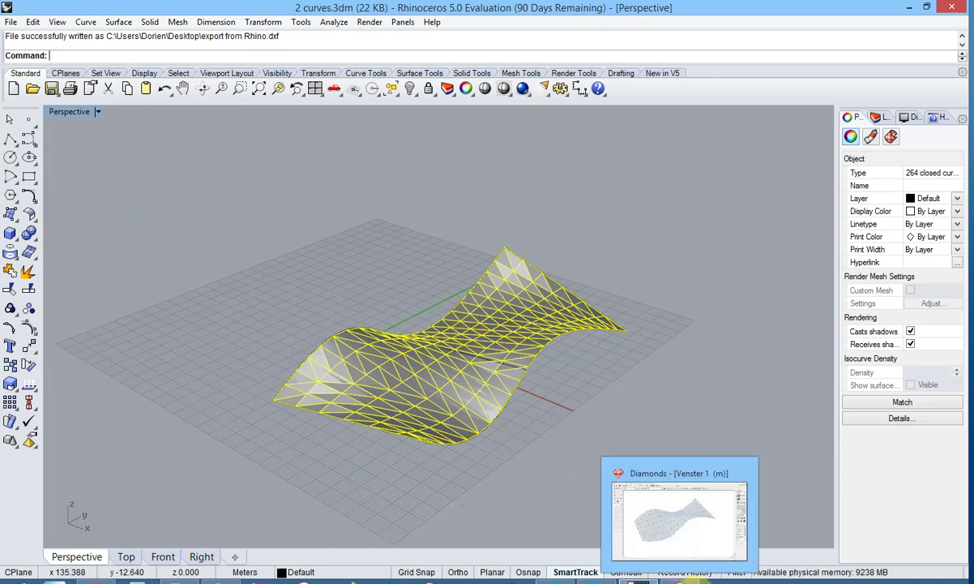
click(651, 545)
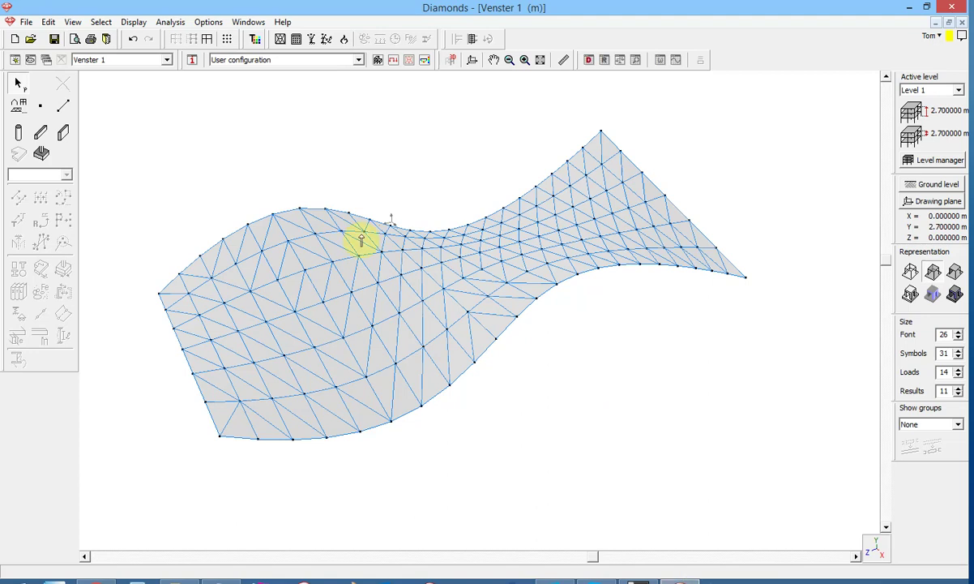
click(22, 42)
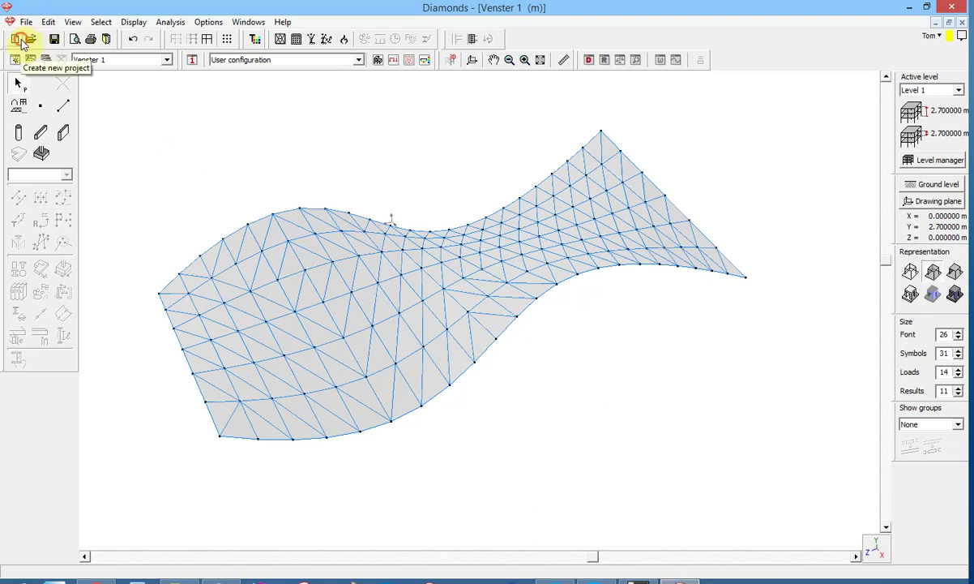
click(581, 302)
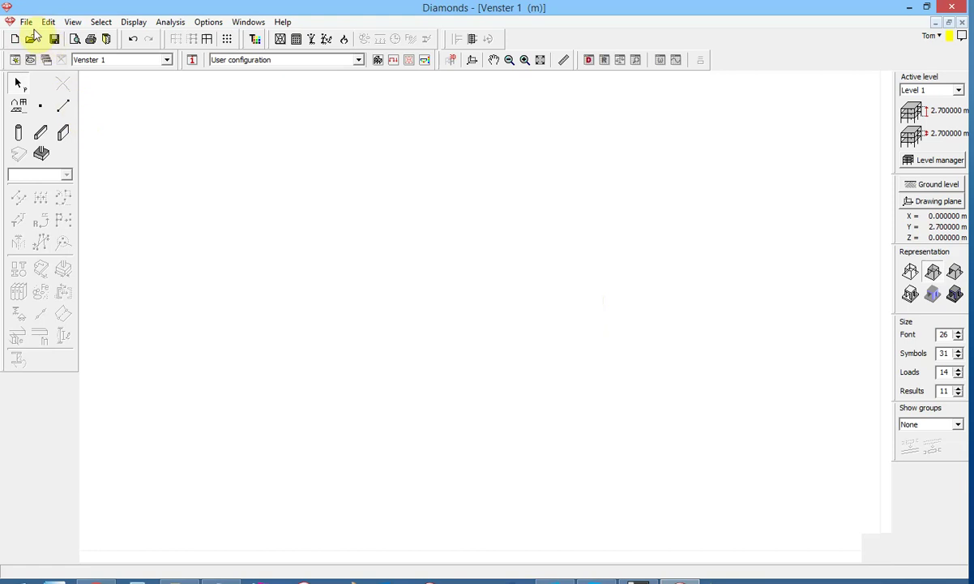
Step: Import 'export from Rhino.dxf' from the Desktop, converting closed polylines to plates
click(26, 22)
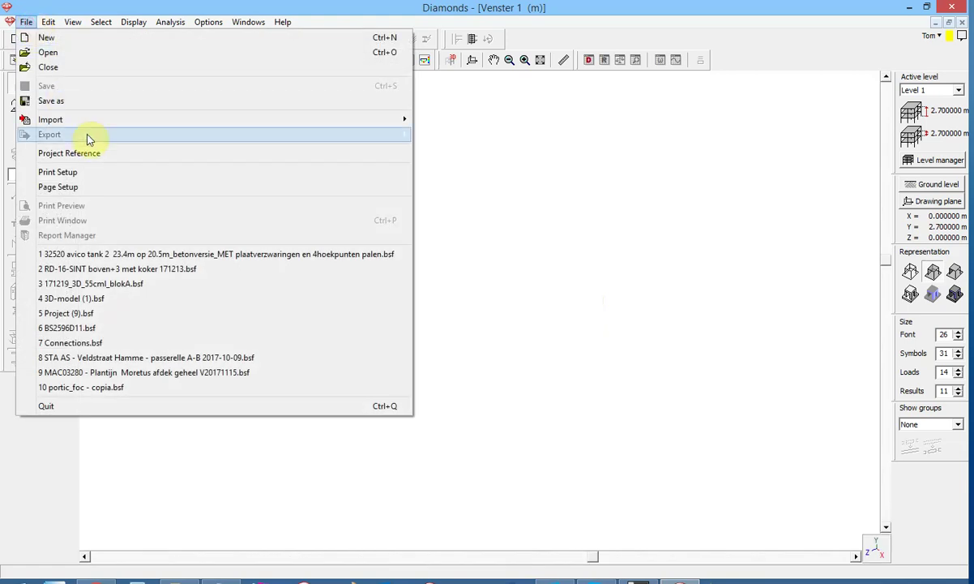
mouse_move(86, 119)
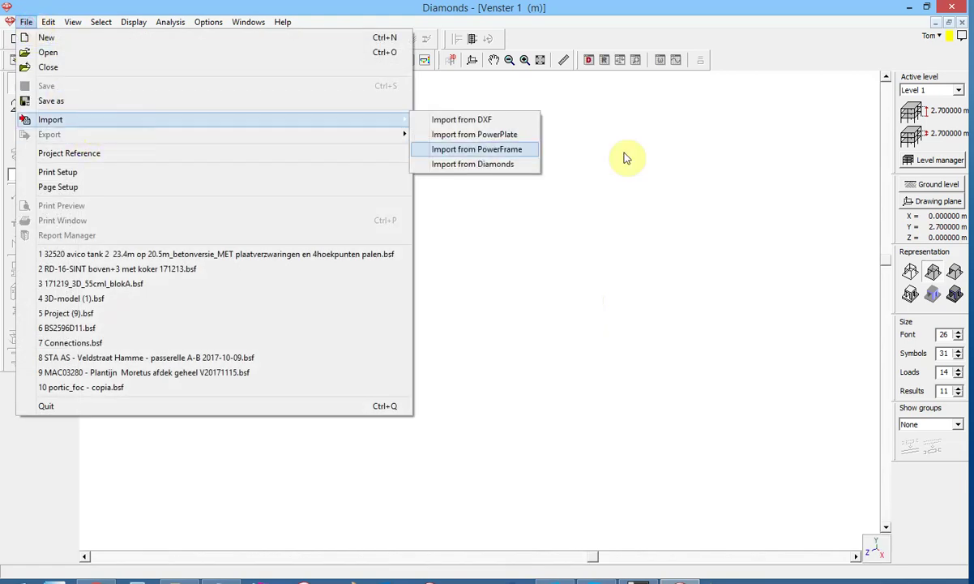
click(523, 120)
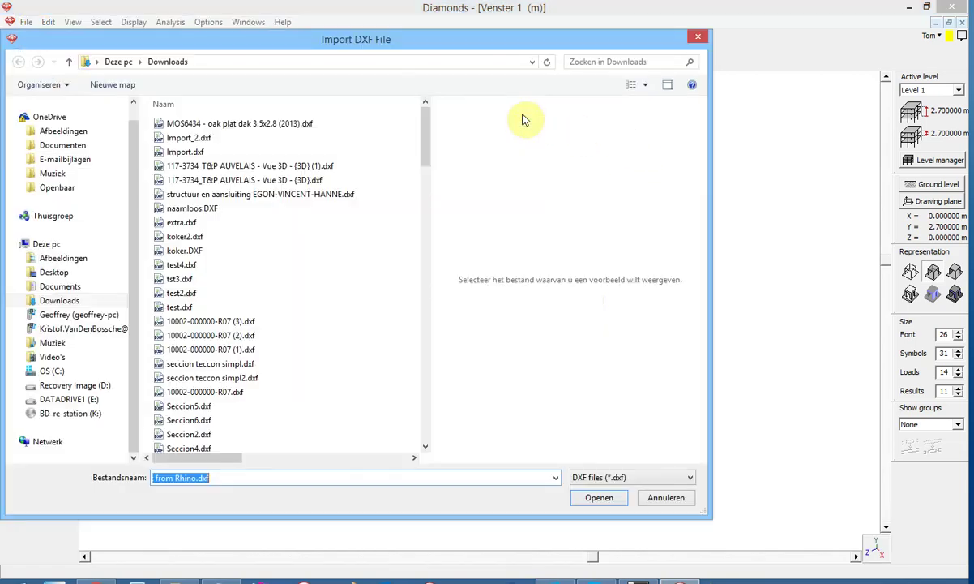
click(71, 272)
click(192, 253)
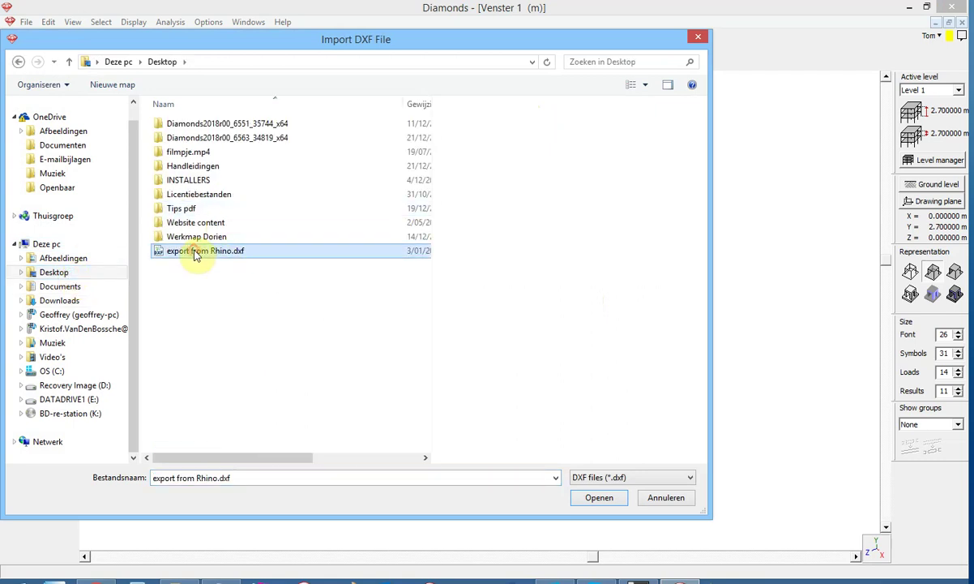
click(596, 497)
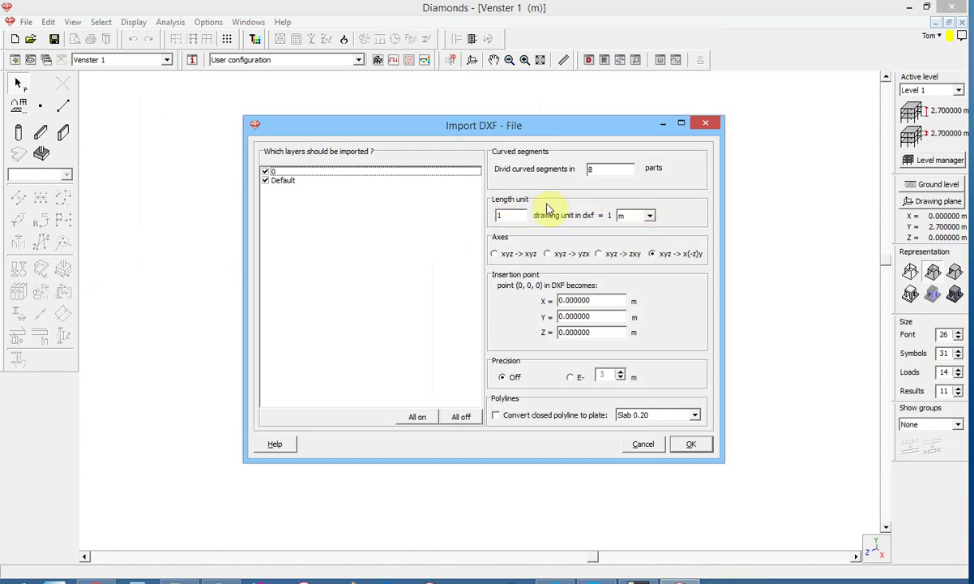
click(496, 417)
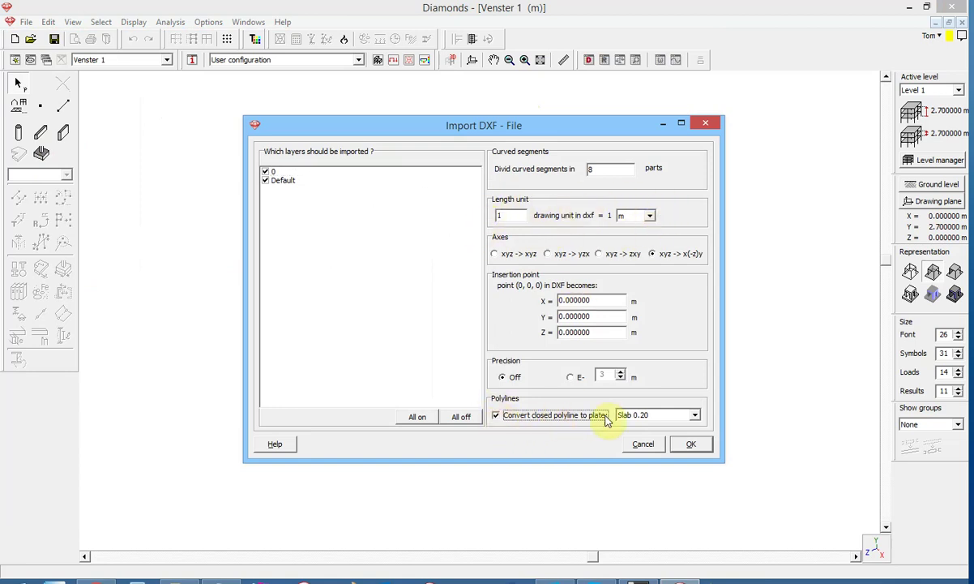
click(691, 445)
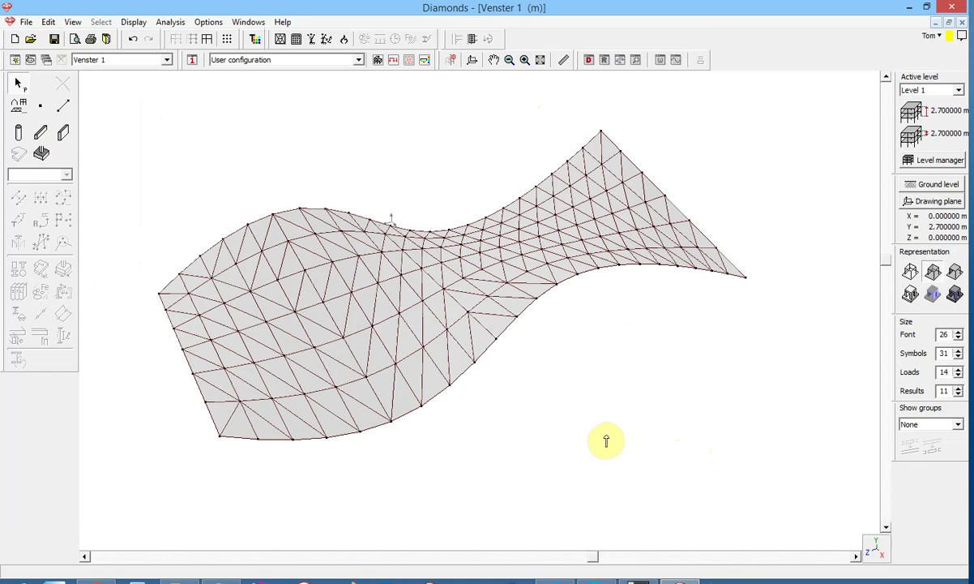
Step: Open imported plate 233's properties: Slab 0.20, 200.0 mm thick, Concrete C25/30
double_click(434, 388)
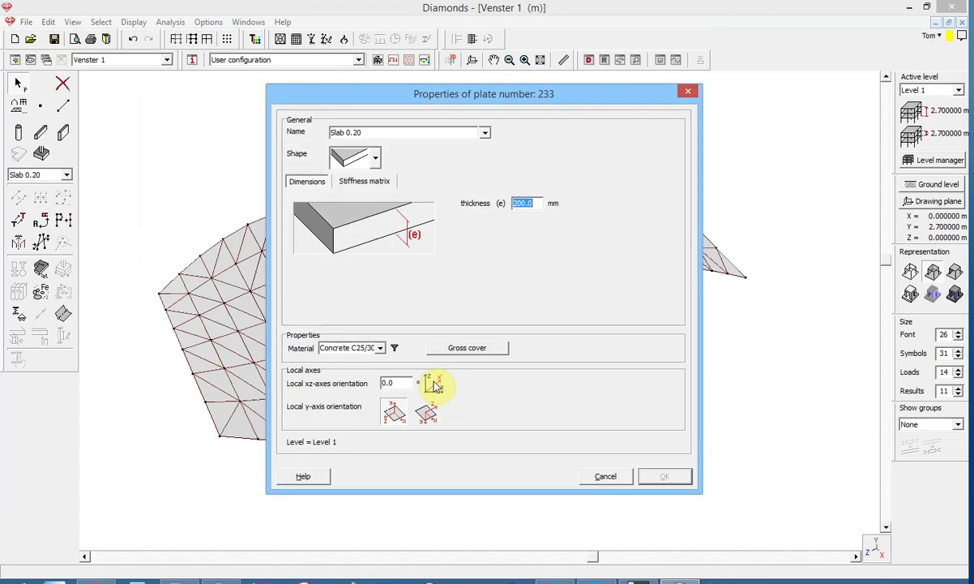